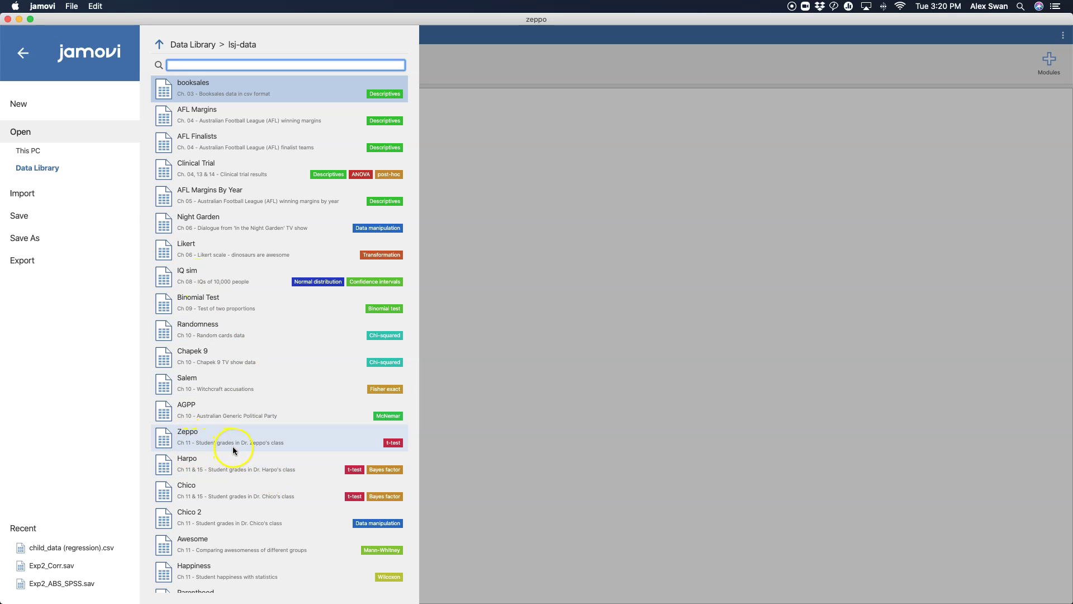
# Open the Zeppo dataset from the lsj-data library and start a One Sample T-Test.
pyautogui.click(272, 447)
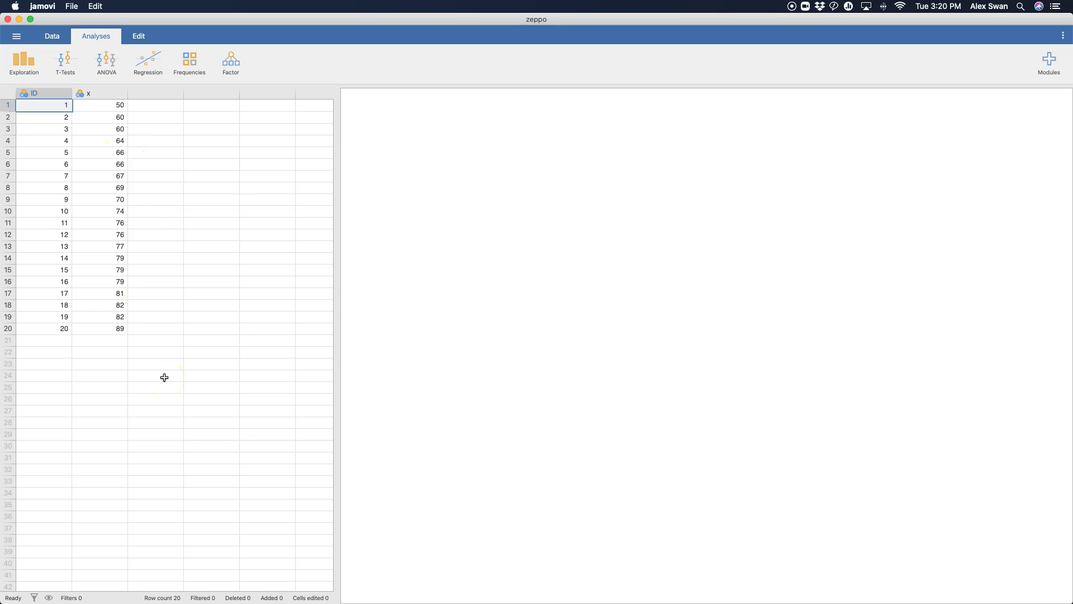
pyautogui.click(73, 63)
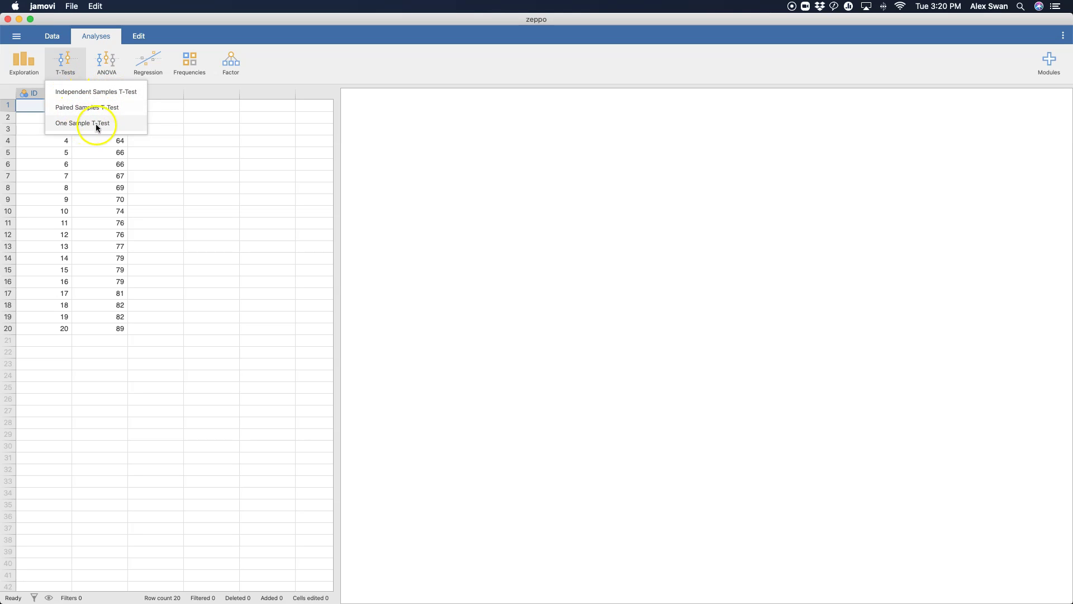
pyautogui.click(77, 128)
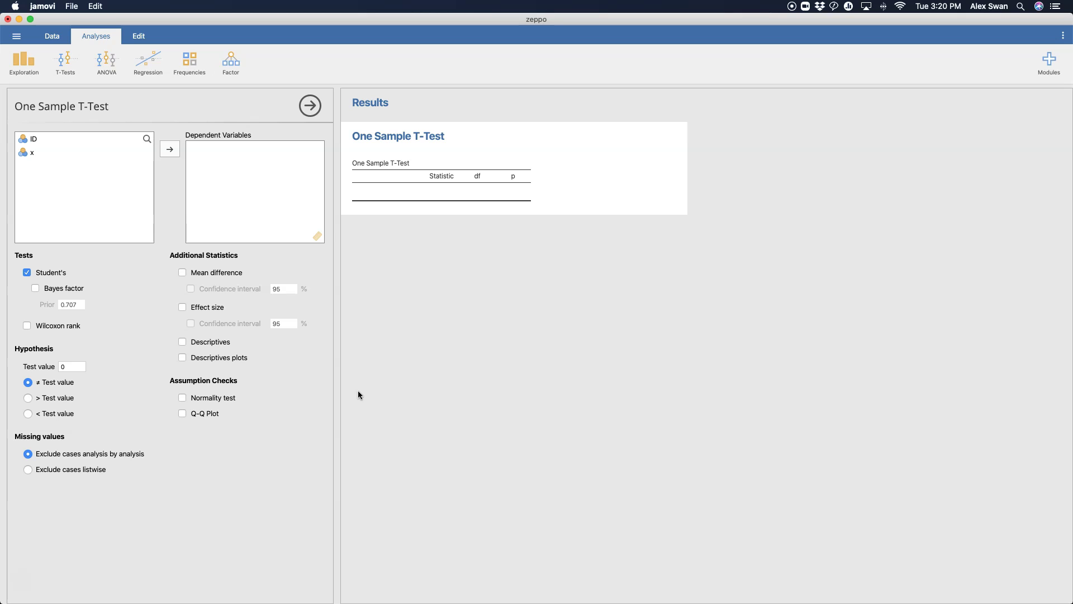
# Assign x as the dependent variable of the One Sample T-Test.
pyautogui.click(23, 153)
pyautogui.click(12, 139)
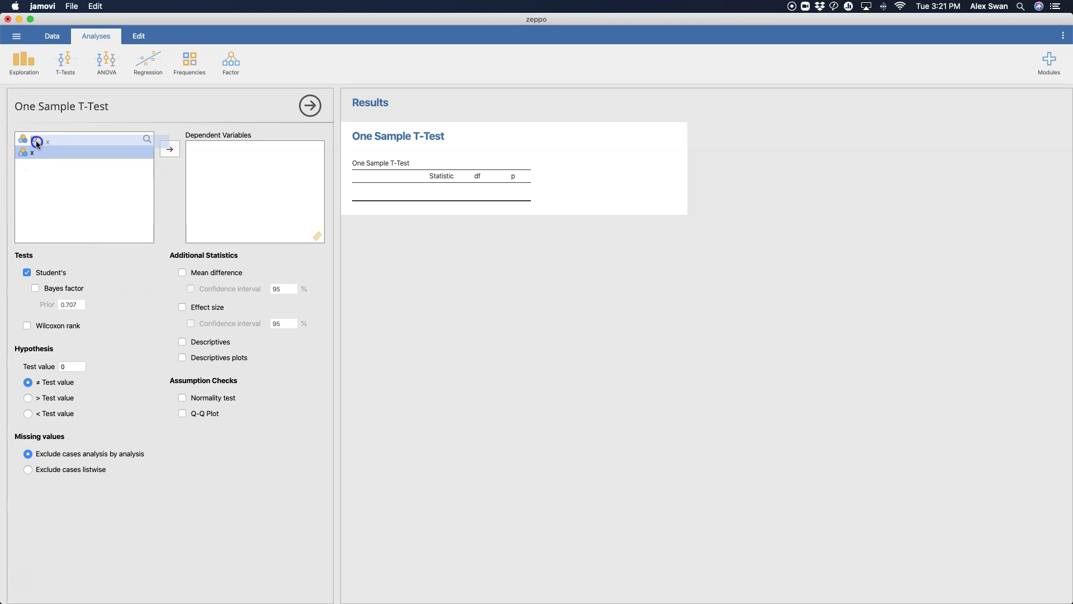
pyautogui.click(27, 152)
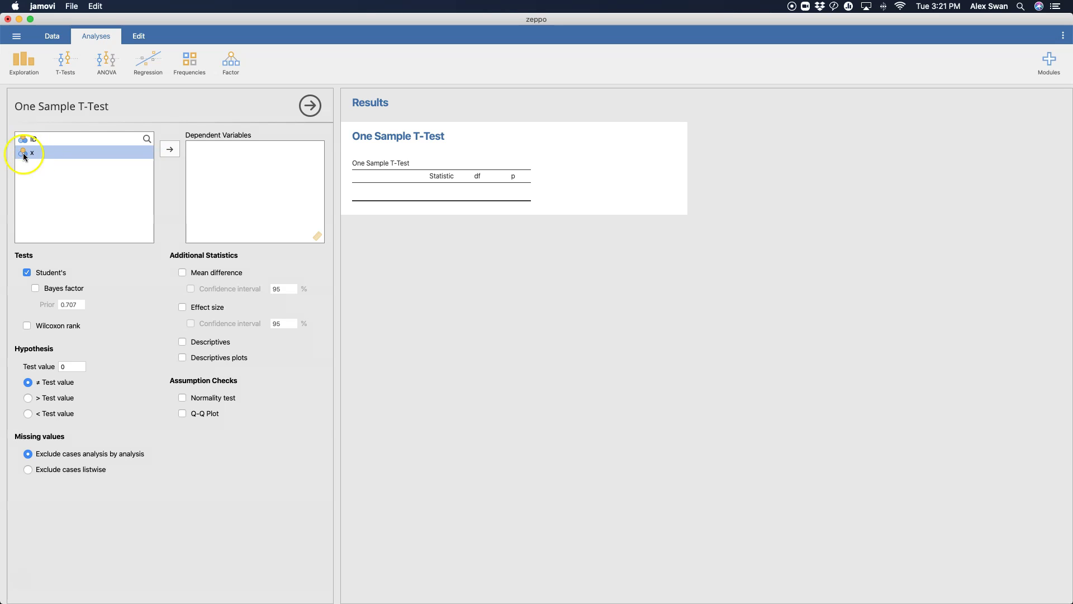
pyautogui.moveTo(23, 152); pyautogui.dragTo(235, 166)
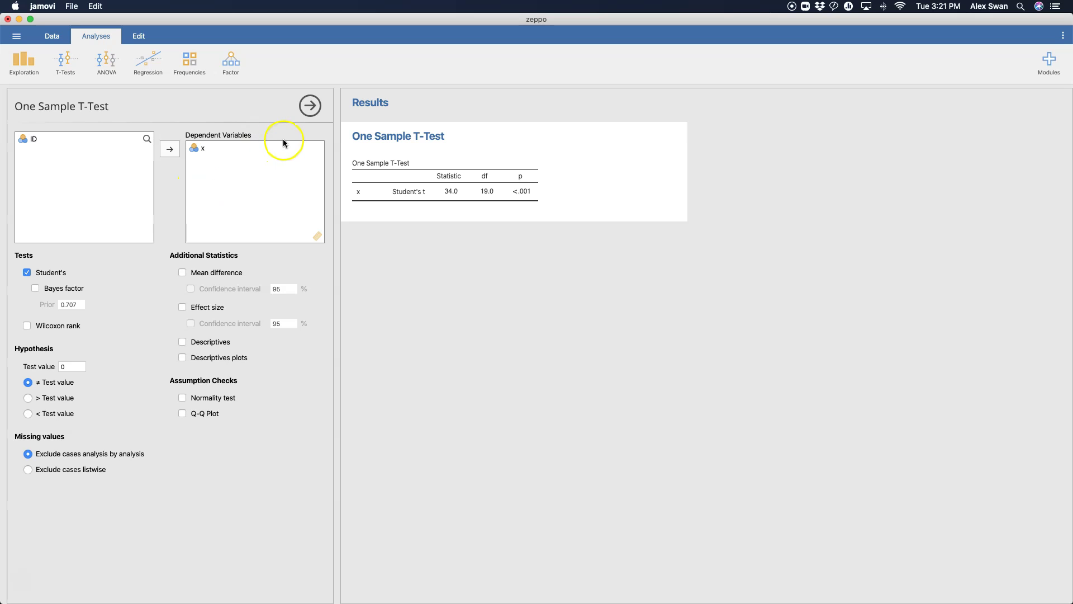
# Return to the data and change the measure type of variable x to Continuous.
pyautogui.click(312, 109)
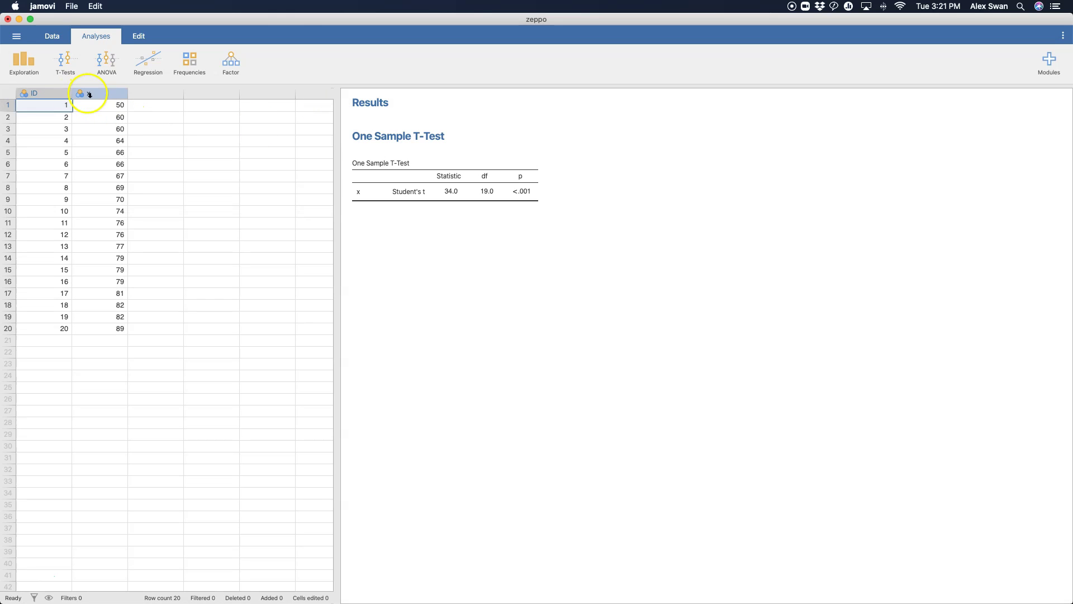
pyautogui.click(82, 93)
pyautogui.doubleClick(82, 93)
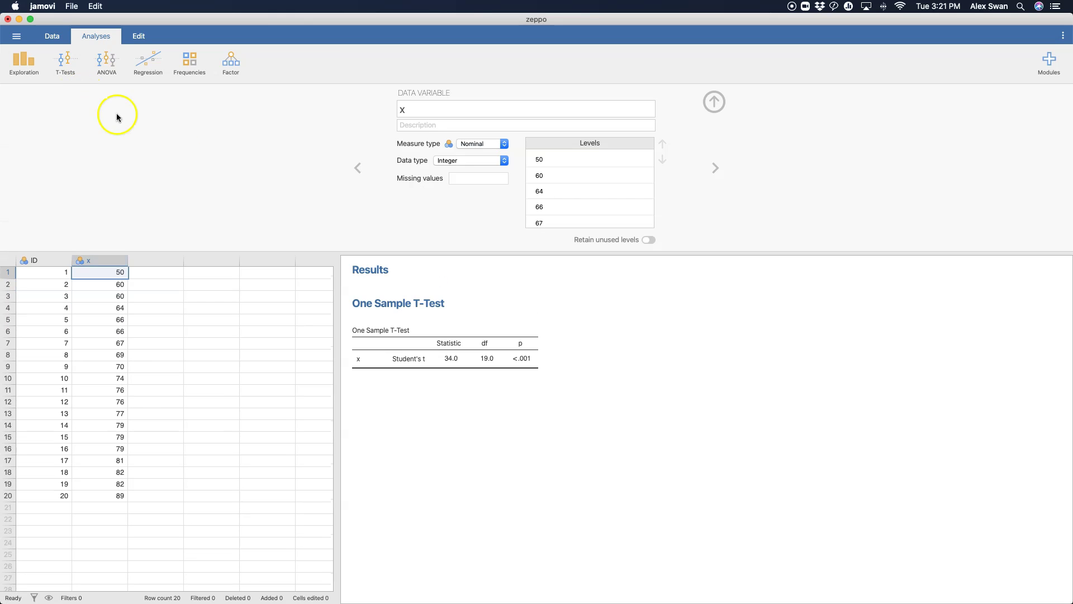
pyautogui.click(493, 144)
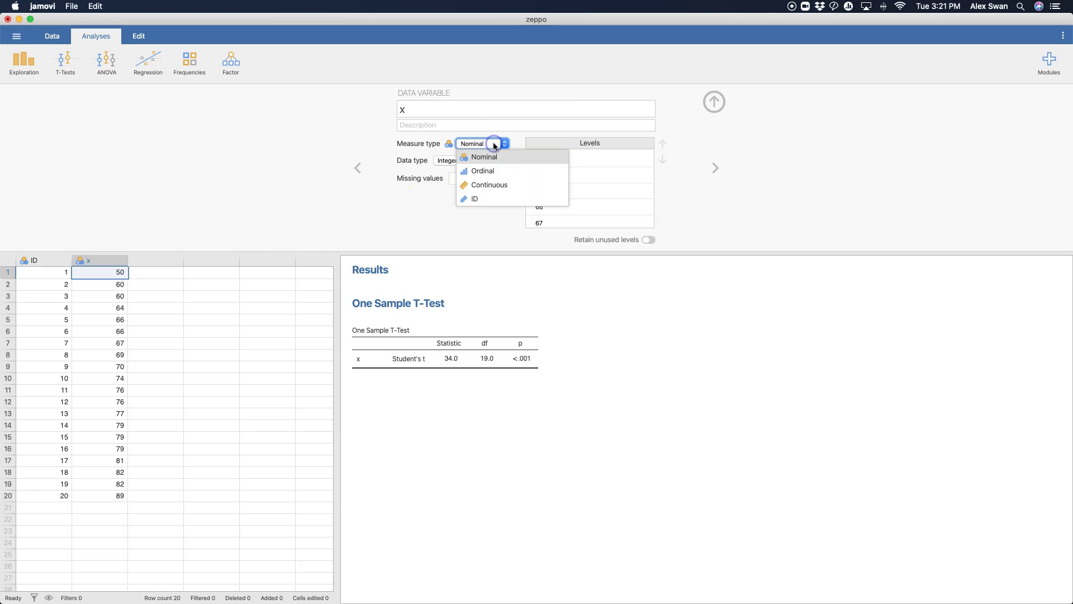
pyautogui.click(494, 182)
pyautogui.click(714, 102)
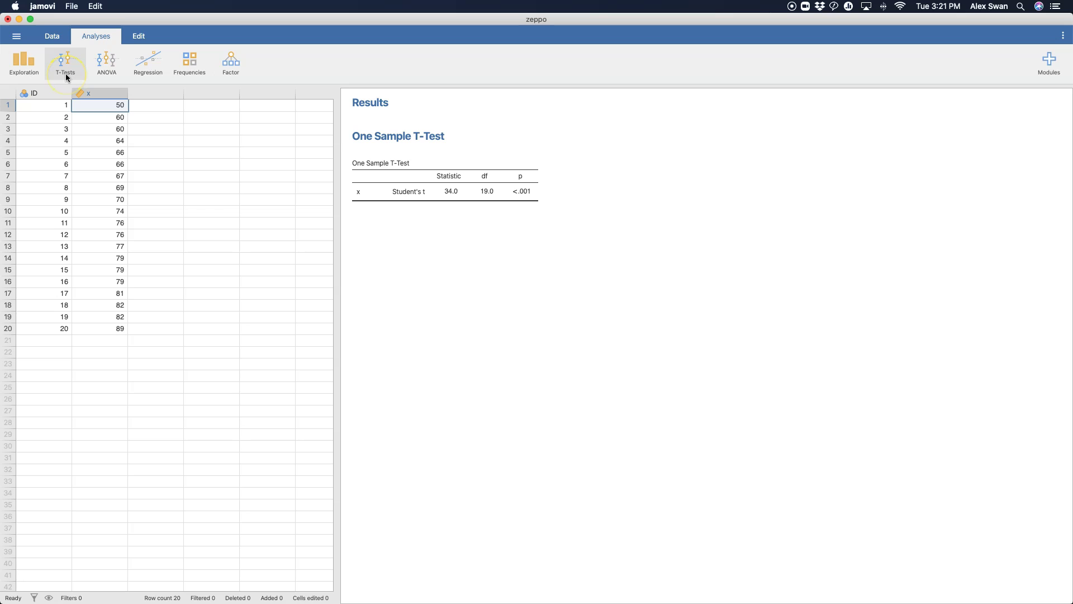
# Reopen the existing One Sample T-Test, briefly try the Bayes factor, and add the Wilcoxon rank test.
pyautogui.click(391, 136)
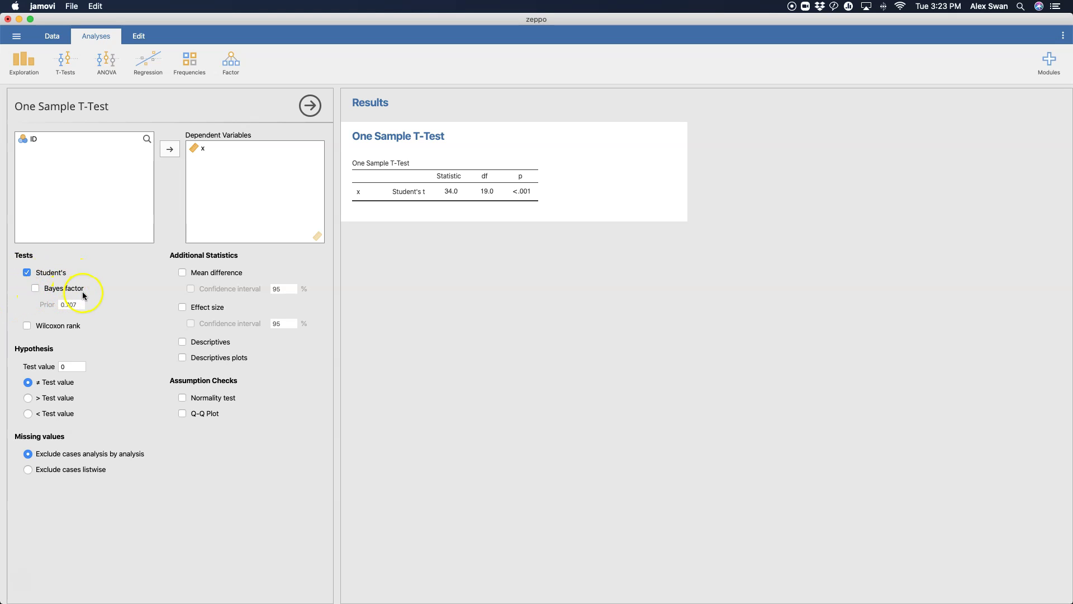
pyautogui.click(38, 289)
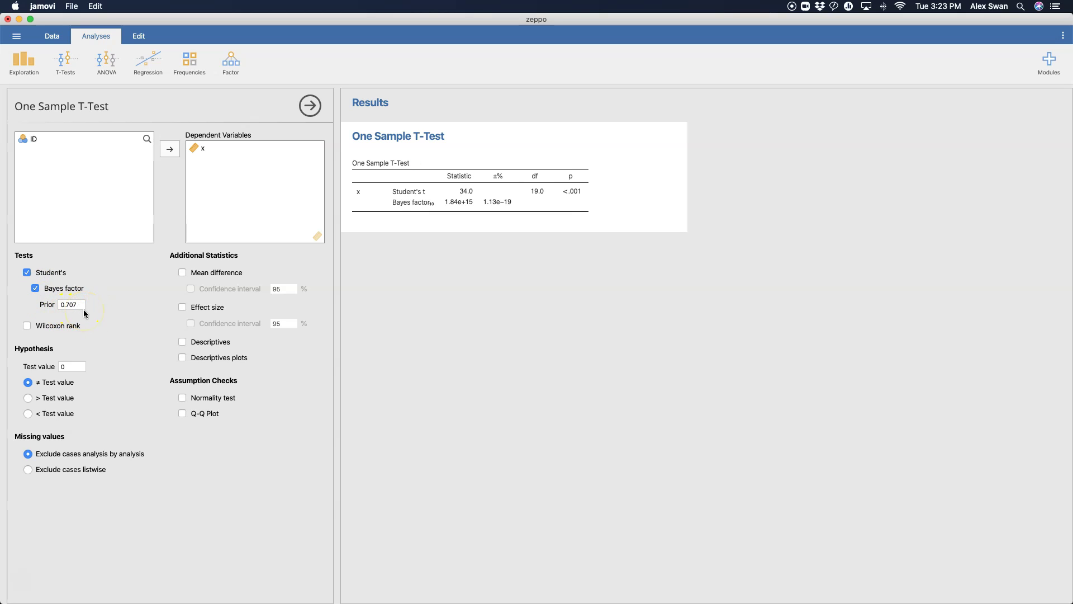
pyautogui.click(59, 291)
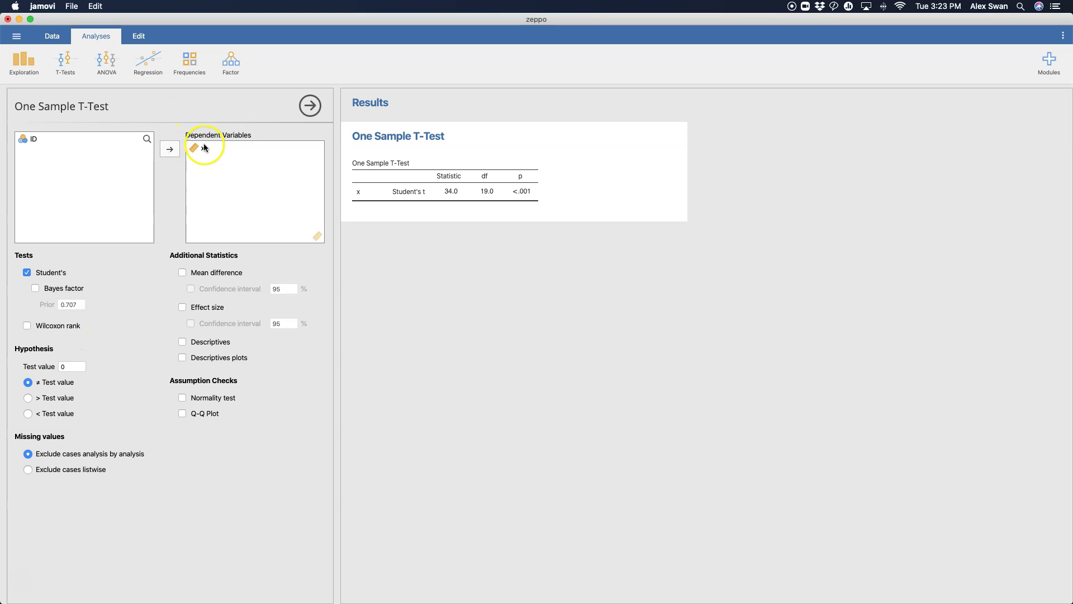
pyautogui.click(27, 325)
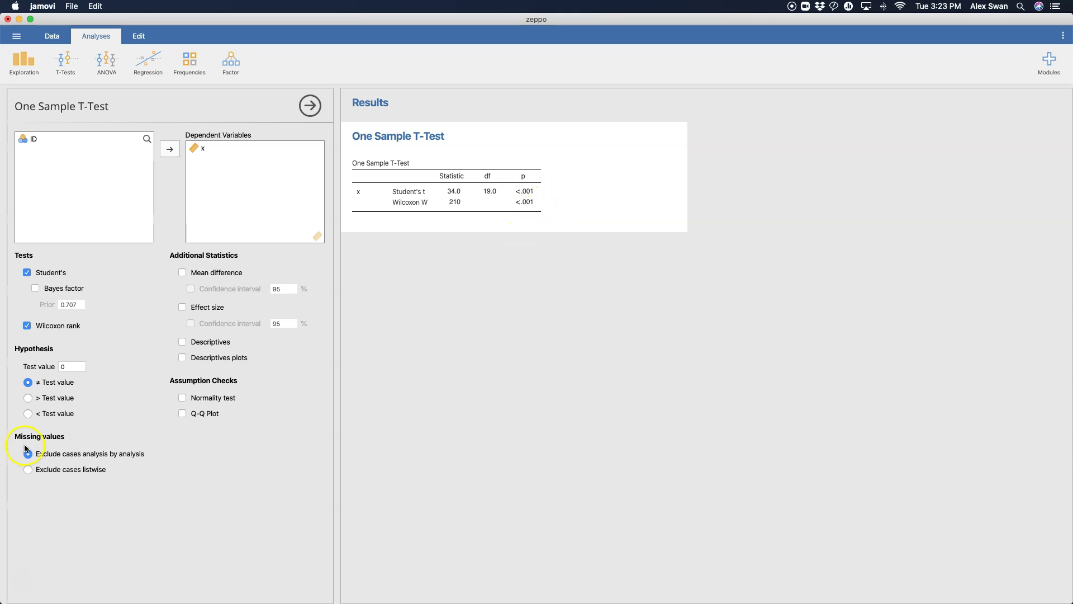
# Set the hypothesis test value to 50.
pyautogui.click(71, 367)
pyautogui.click(38, 368)
pyautogui.click(59, 366)
pyautogui.click(51, 368)
pyautogui.write('50')
pyautogui.click(141, 376)
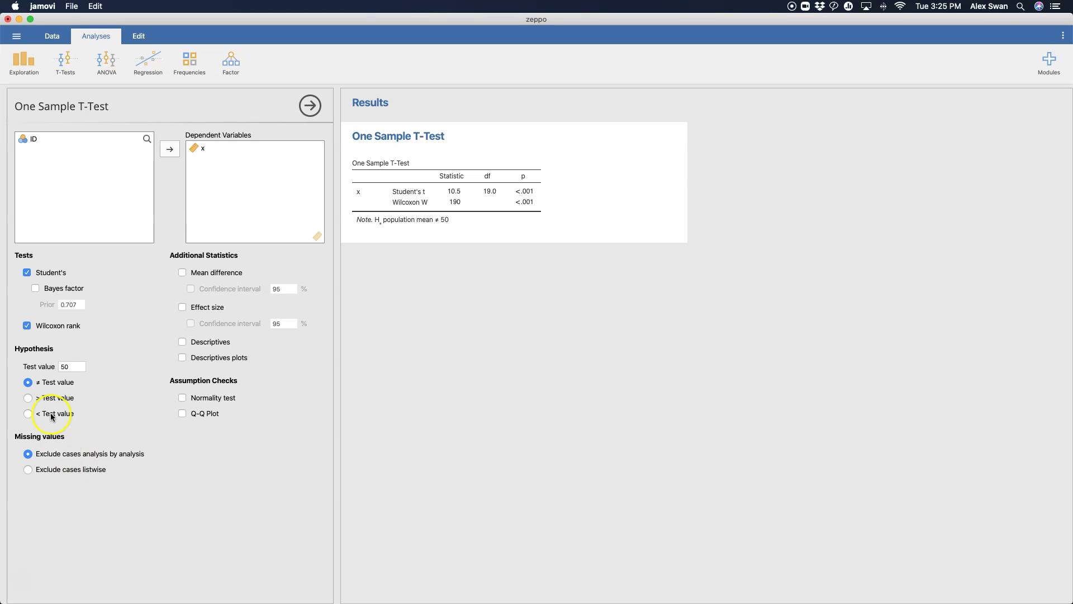
# Alternate between the > and < Test value hypotheses, leave < Test value selected, and include Descriptives in the results.
pyautogui.click(27, 397)
pyautogui.click(29, 412)
pyautogui.click(29, 396)
pyautogui.click(30, 414)
pyautogui.click(28, 397)
pyautogui.click(30, 414)
pyautogui.click(541, 202)
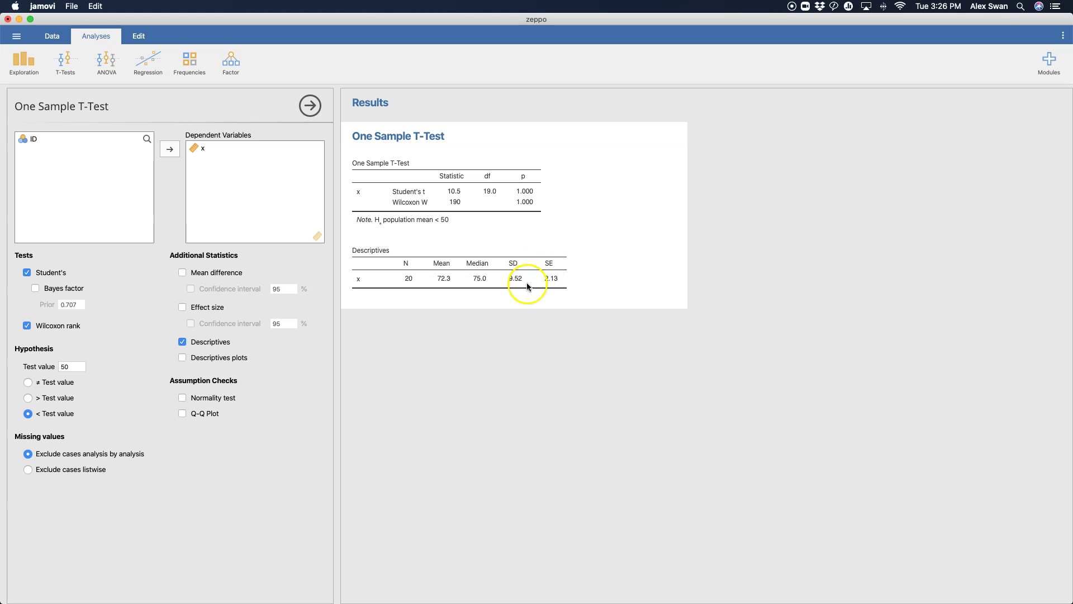
# Compare the ≠ and > Test value hypotheses and leave ≠ Test value selected.
pyautogui.click(23, 383)
pyautogui.click(30, 398)
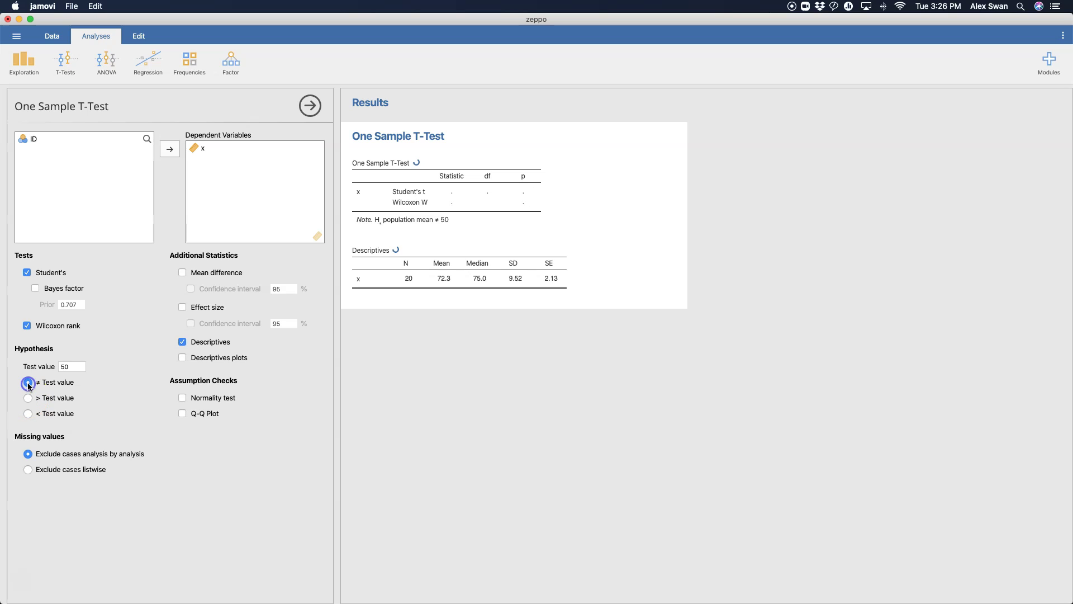
pyautogui.click(28, 384)
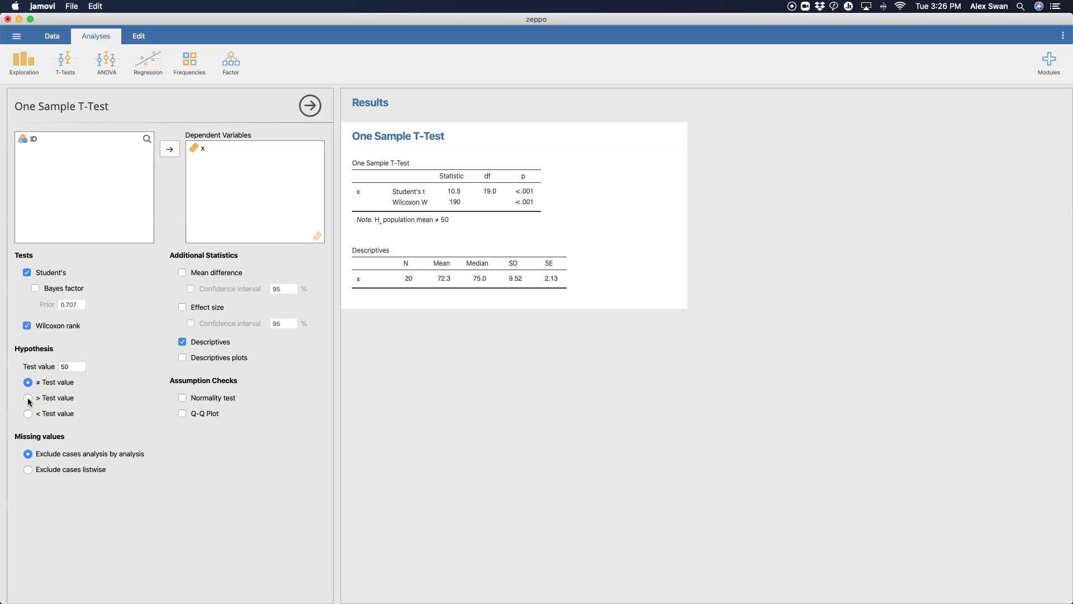
pyautogui.click(29, 400)
pyautogui.click(28, 382)
pyautogui.click(28, 398)
pyautogui.click(27, 384)
pyautogui.click(30, 399)
pyautogui.click(28, 383)
# Set the hypothesis test value to 70 and review the updated results.
pyautogui.click(77, 366)
pyautogui.write('7')
pyautogui.click(100, 375)
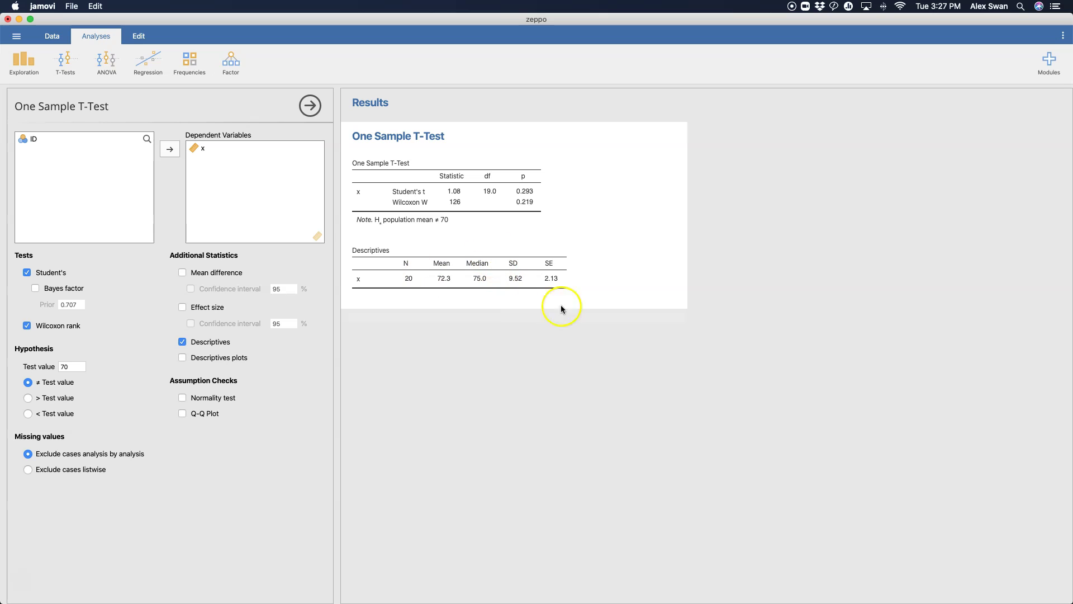
pyautogui.click(471, 297)
pyautogui.click(506, 280)
# Add the mean difference and effect size, each with a 95% confidence interval, plus the descriptives plots.
pyautogui.click(183, 273)
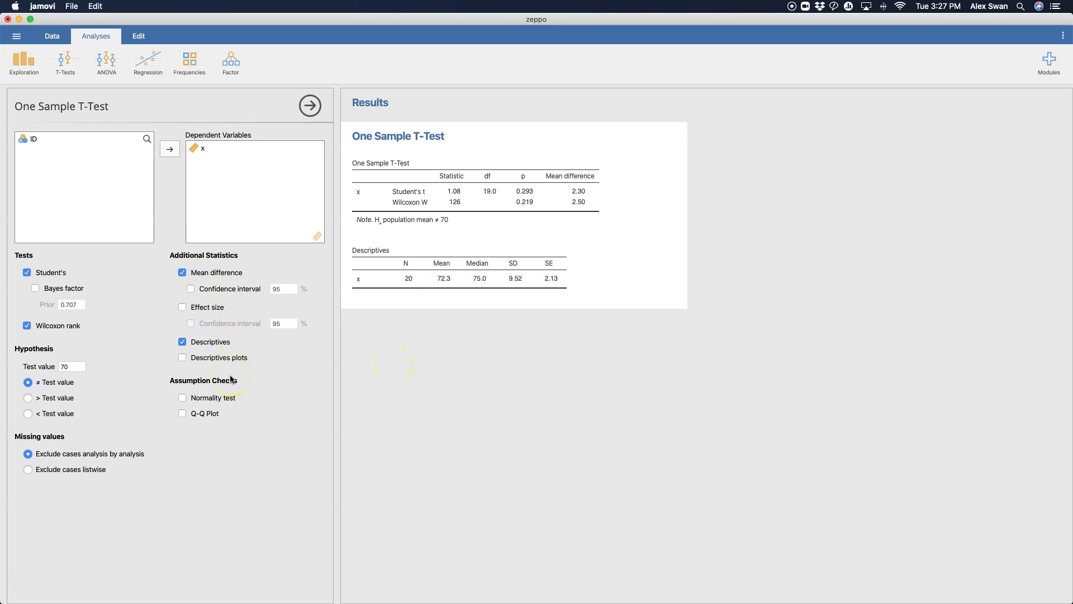
pyautogui.click(226, 288)
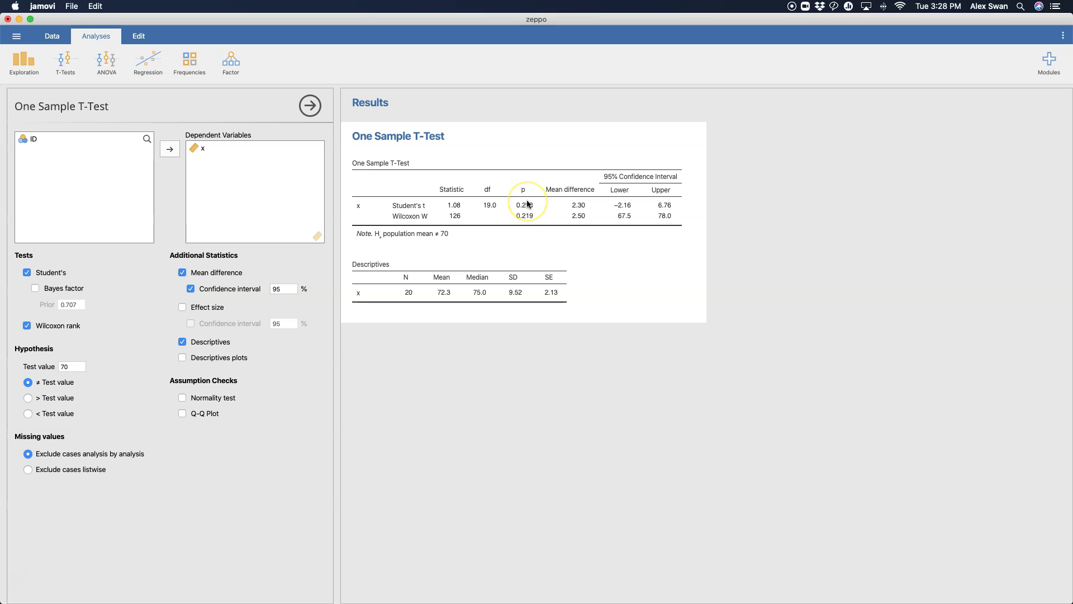
pyautogui.click(183, 307)
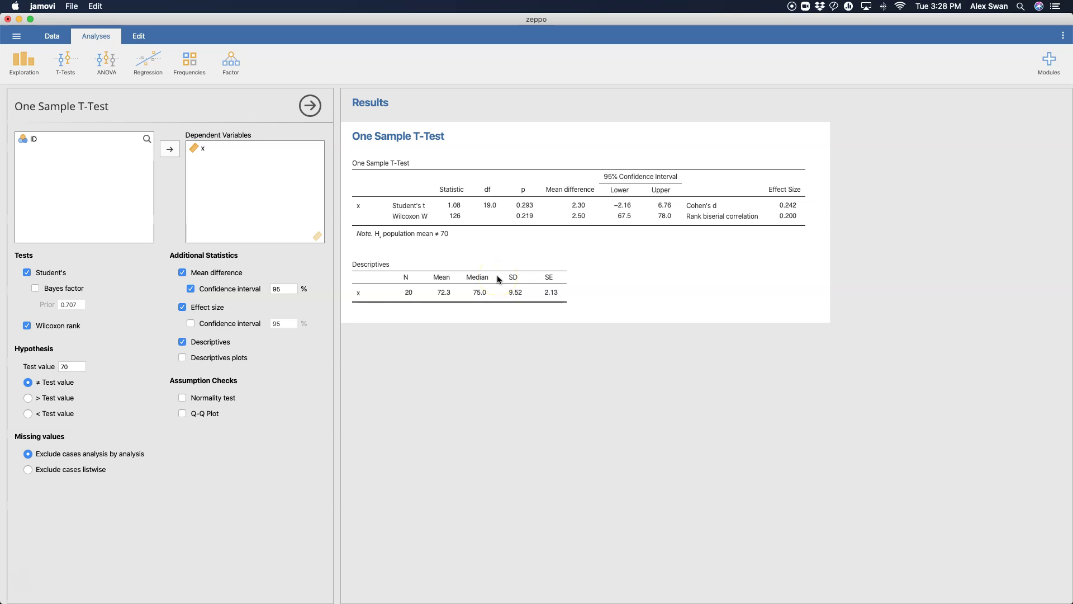
pyautogui.click(190, 324)
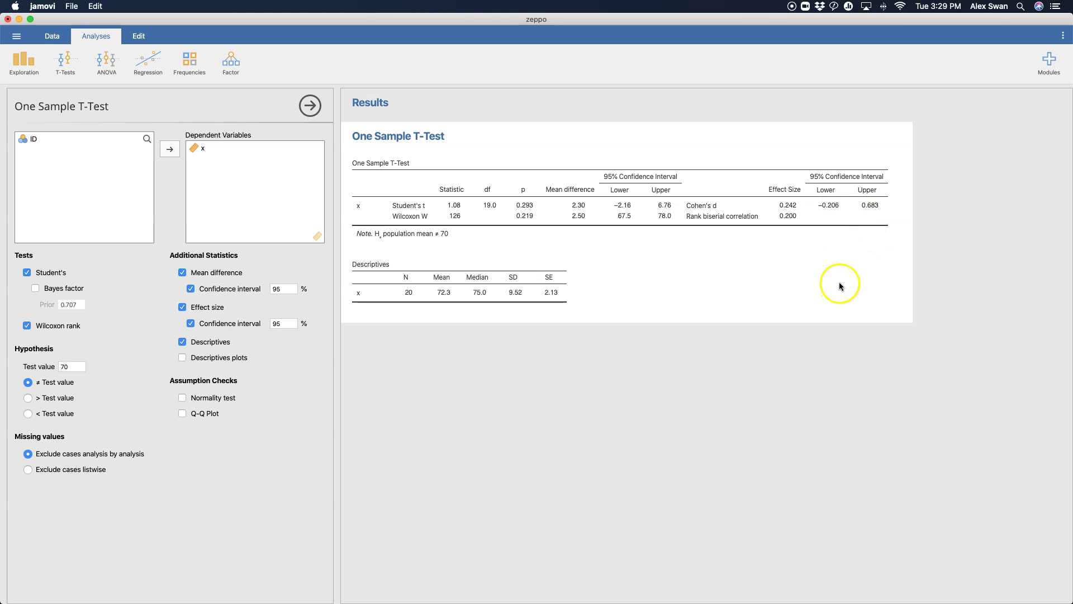
pyautogui.click(183, 357)
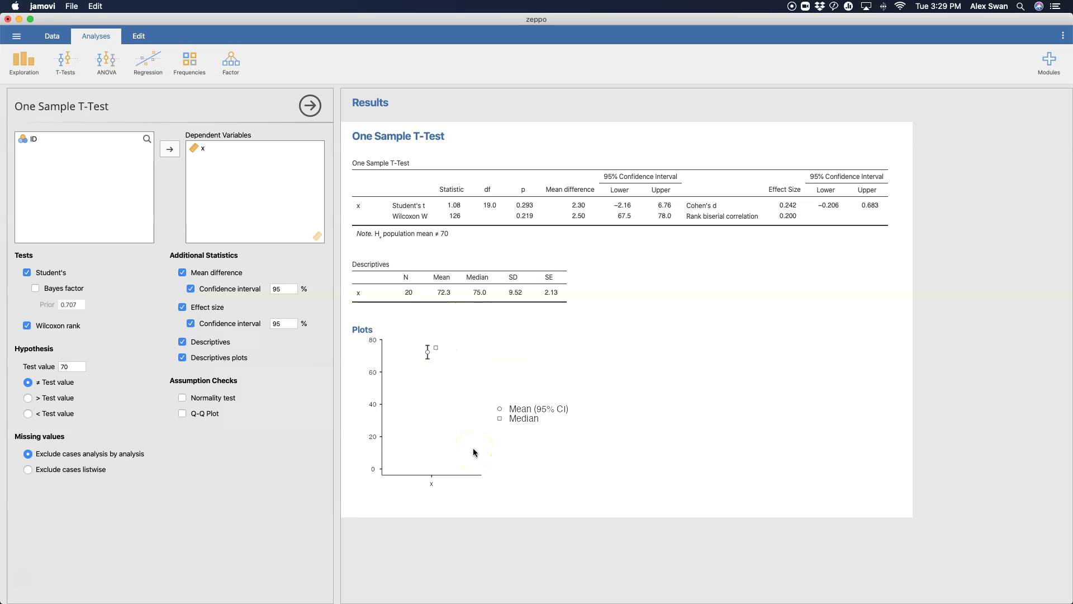
# Add the normality test and Q-Q plot as assumption checks and review their output.
pyautogui.click(226, 400)
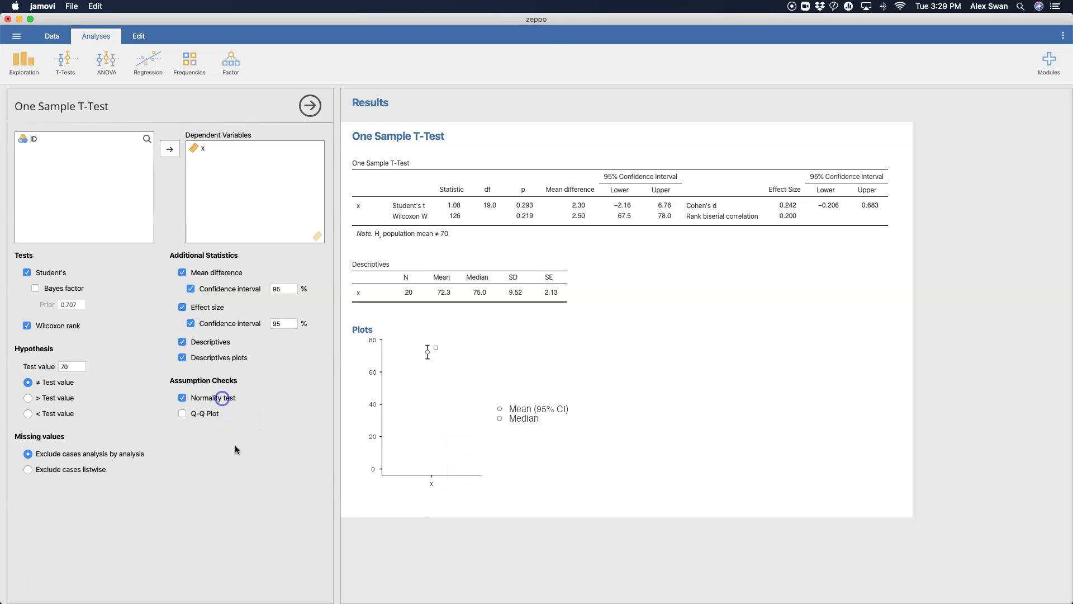
pyautogui.click(206, 414)
pyautogui.scroll(-5, 669, 385)
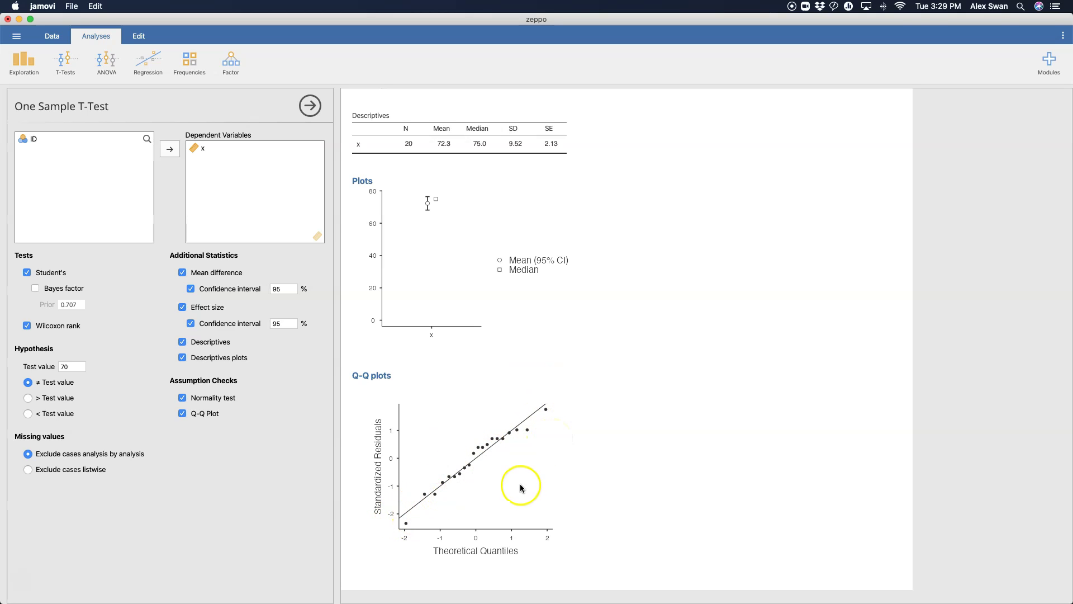
pyautogui.scroll(5, 522, 488)
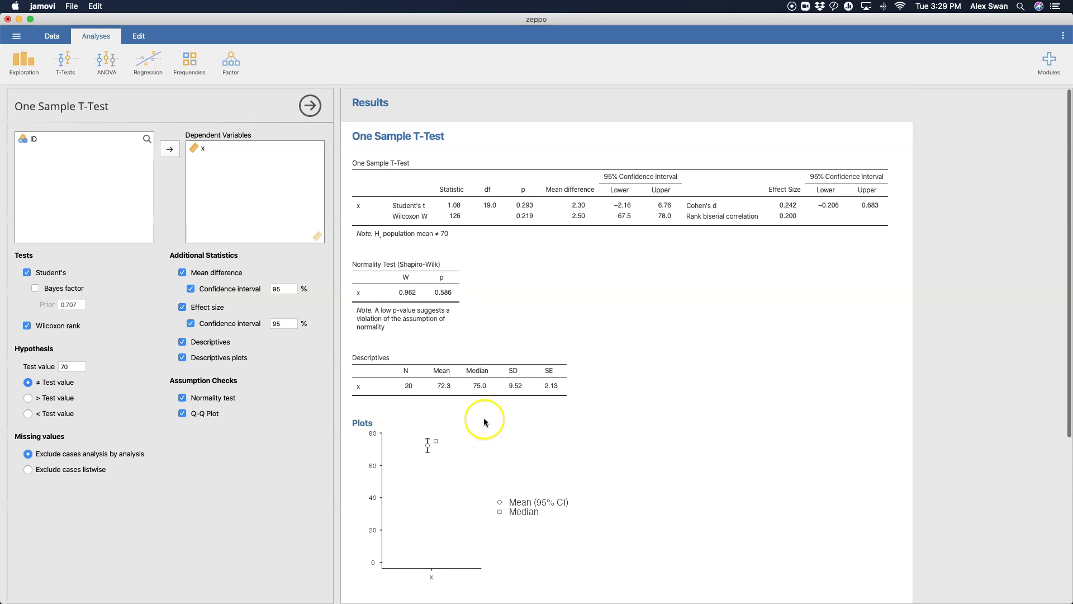